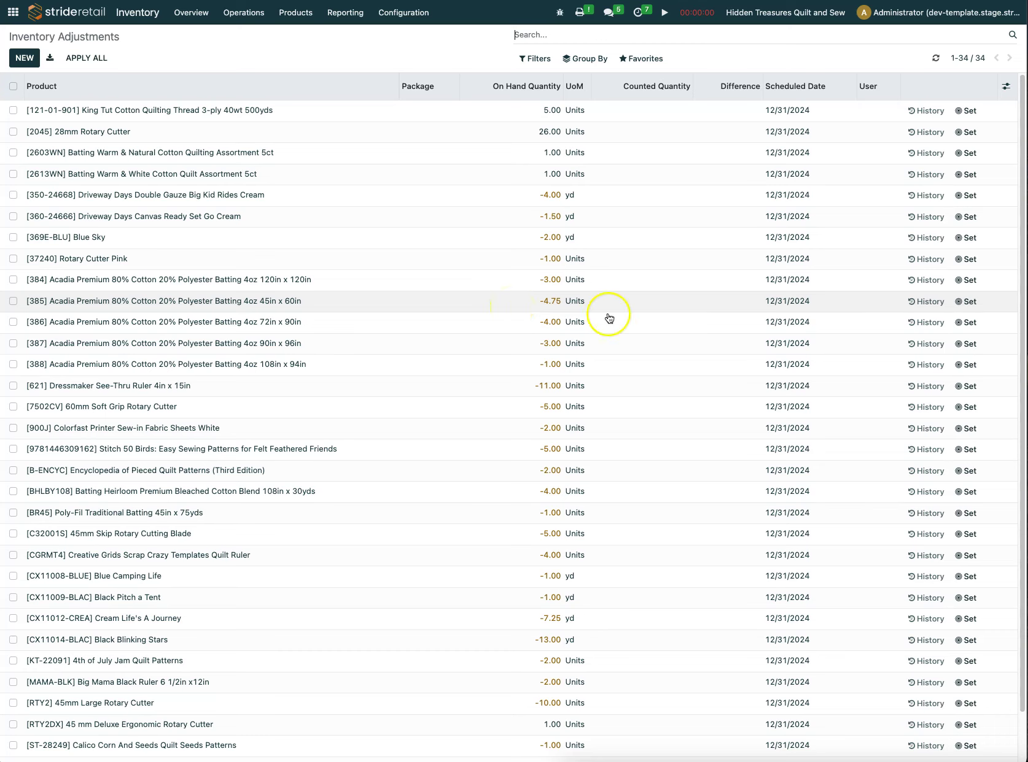
Filter the inventory adjustments with the saved Bolt Zero favorite and sort them by on-hand quantity in descending order.
{"action": "scroll", "coordinate": [700, 372], "scroll_direction": "down", "scroll_amount": 1}
{"action": "scroll", "coordinate": [656, 355], "scroll_direction": "up", "scroll_amount": 1}
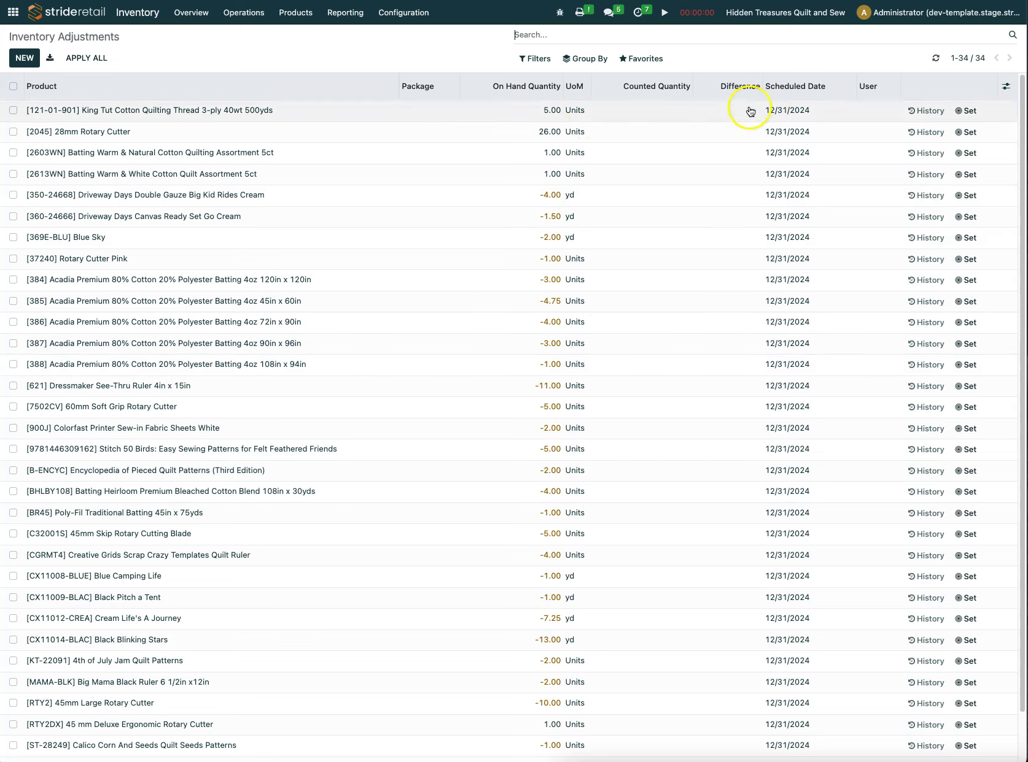
{"action": "left_click", "coordinate": [526, 34]}
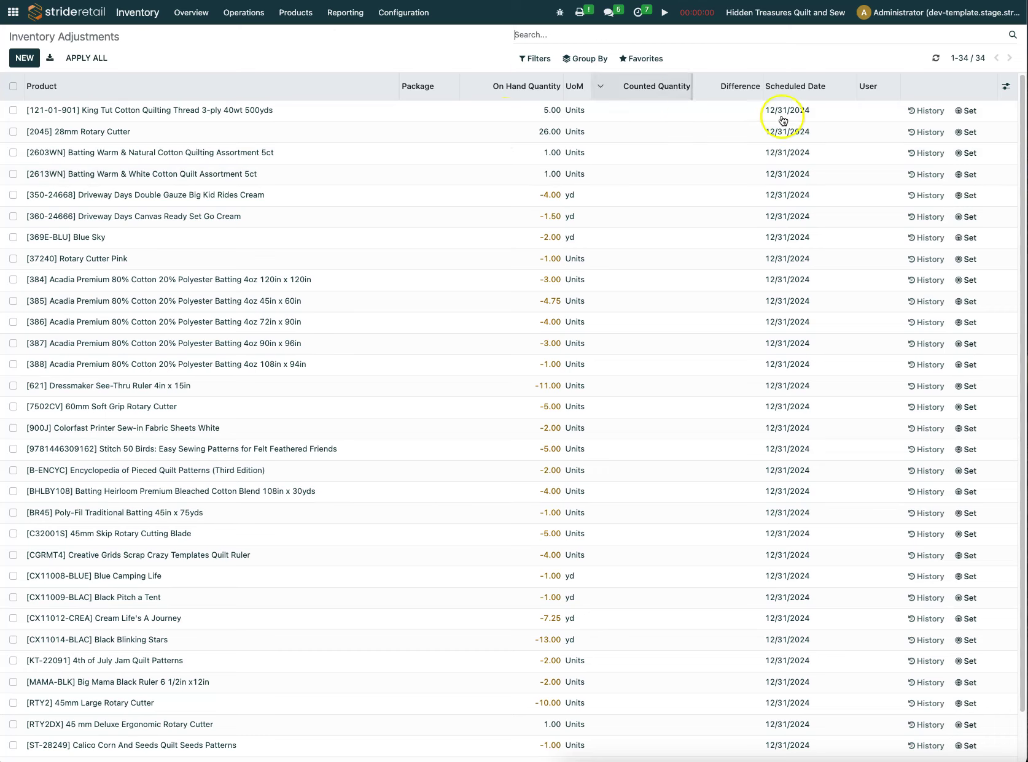
{"action": "left_click", "coordinate": [637, 61]}
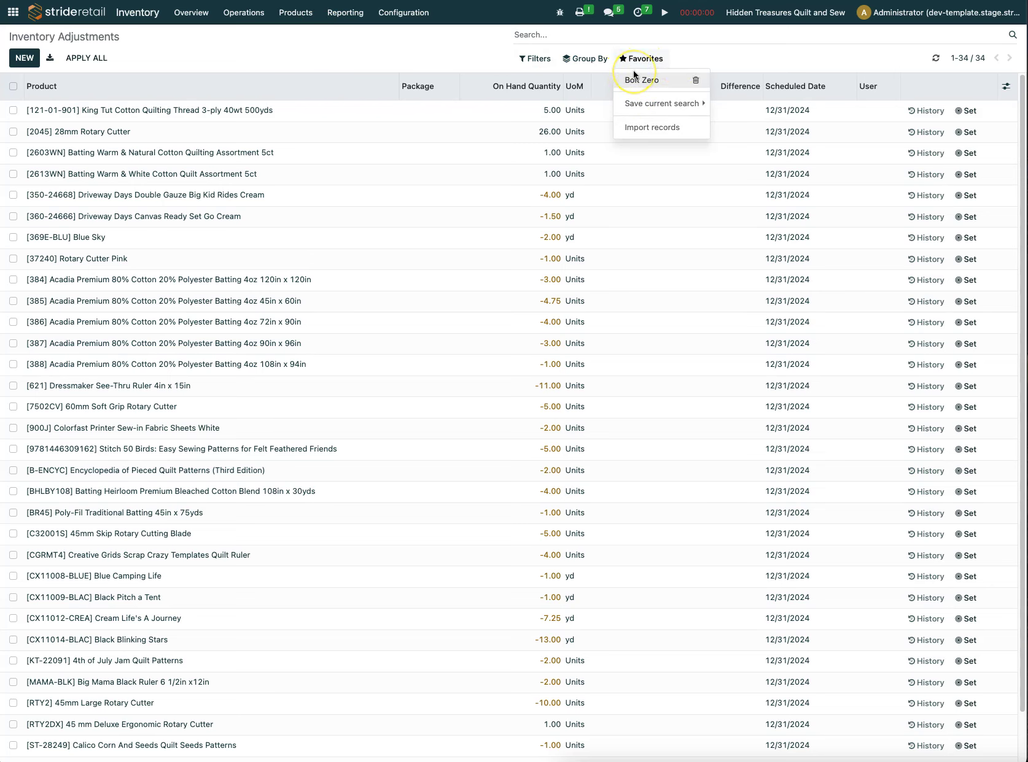
{"action": "left_click", "coordinate": [641, 81]}
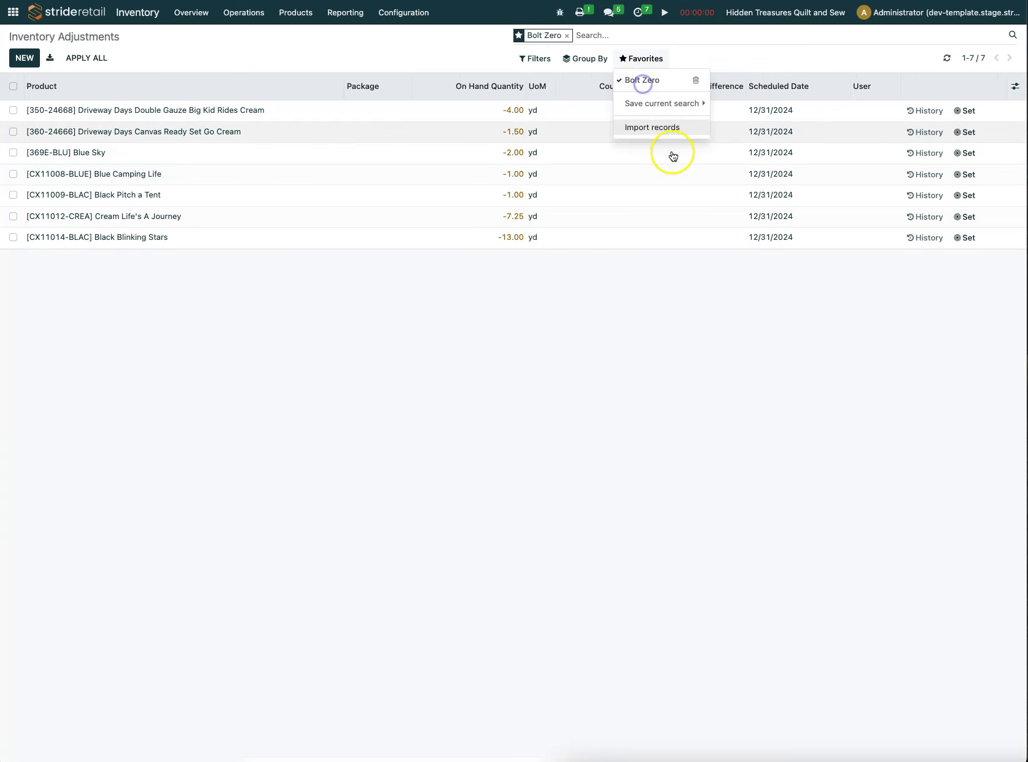
{"action": "left_click", "coordinate": [301, 52]}
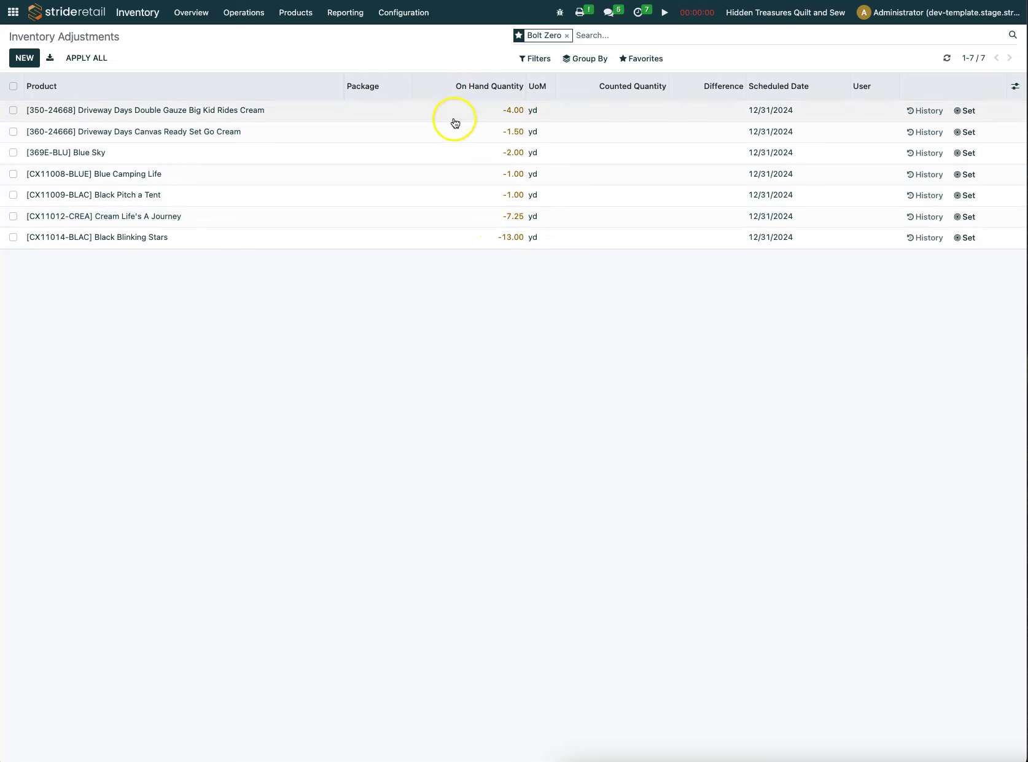
{"action": "left_click", "coordinate": [482, 84]}
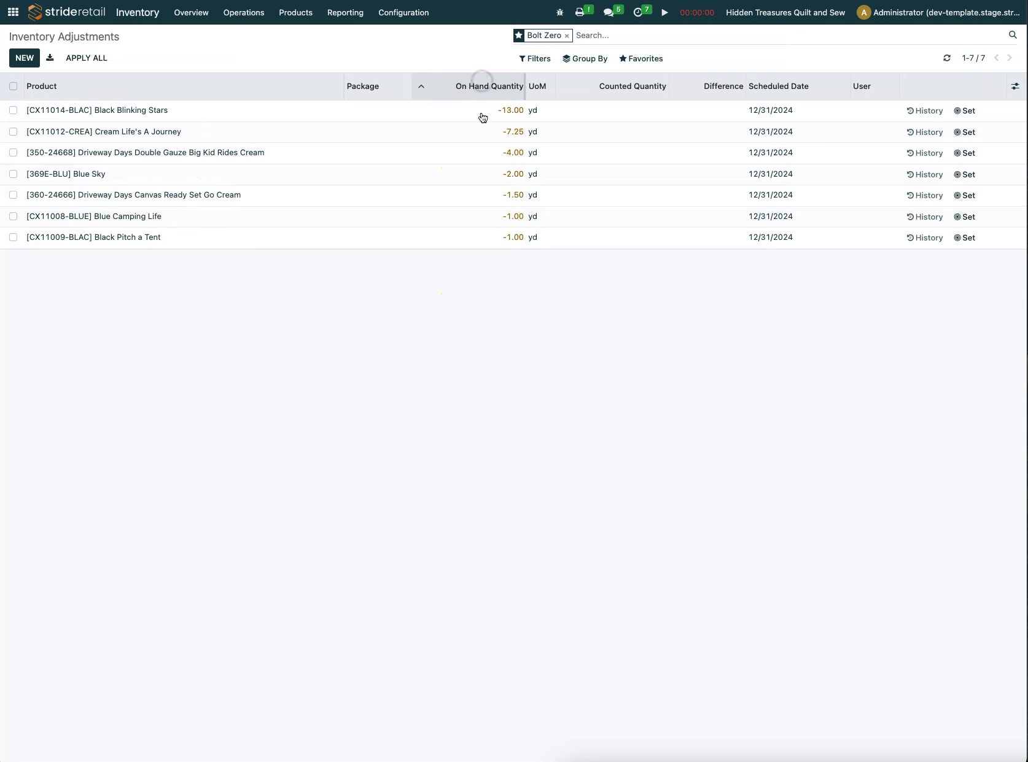
{"action": "left_click", "coordinate": [485, 88]}
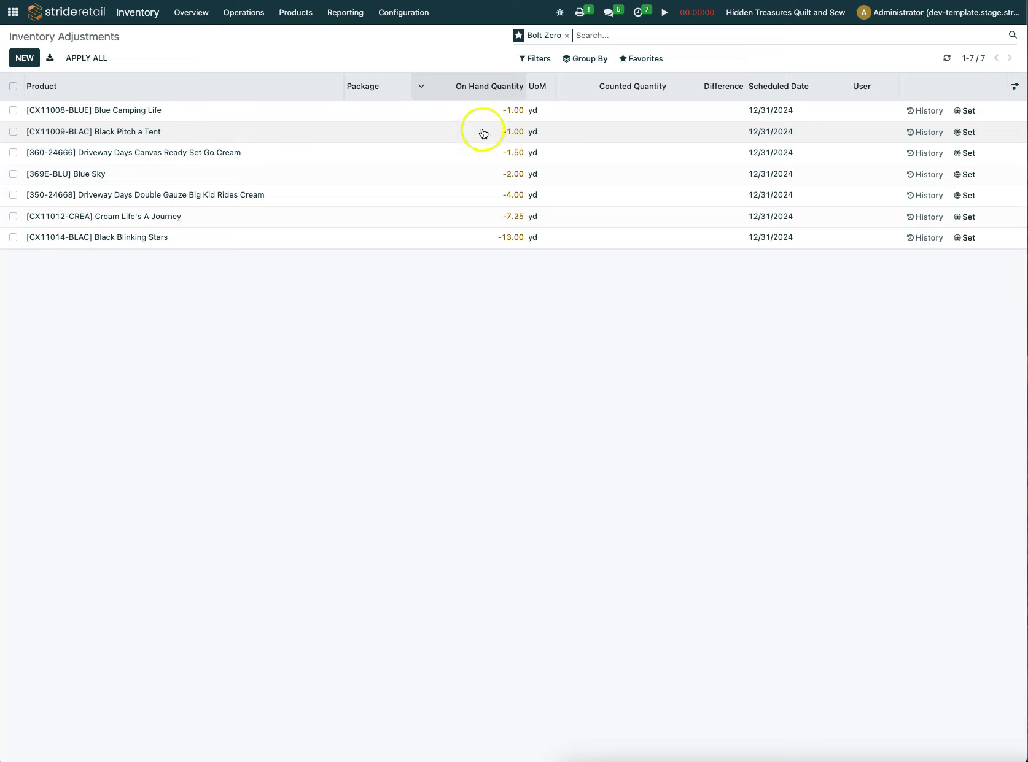
Set the counted quantity to 0 for Blue Camping Life and Black Pitch a Tent.
{"action": "left_click", "coordinate": [642, 110]}
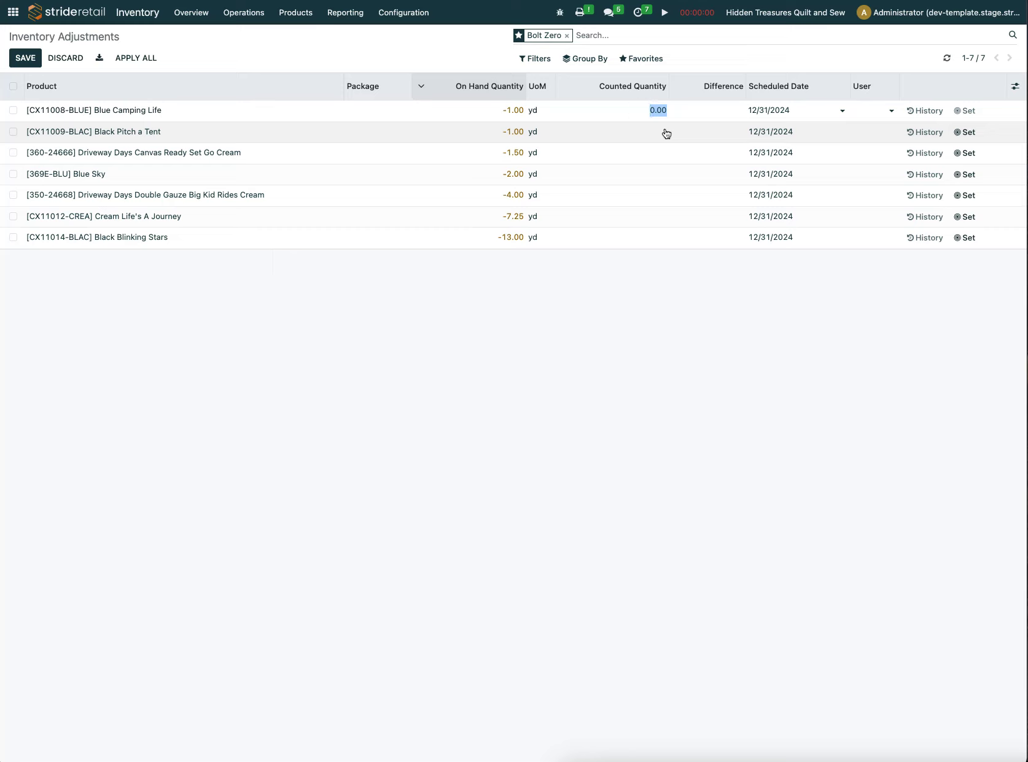
{"action": "type", "text": "0"}
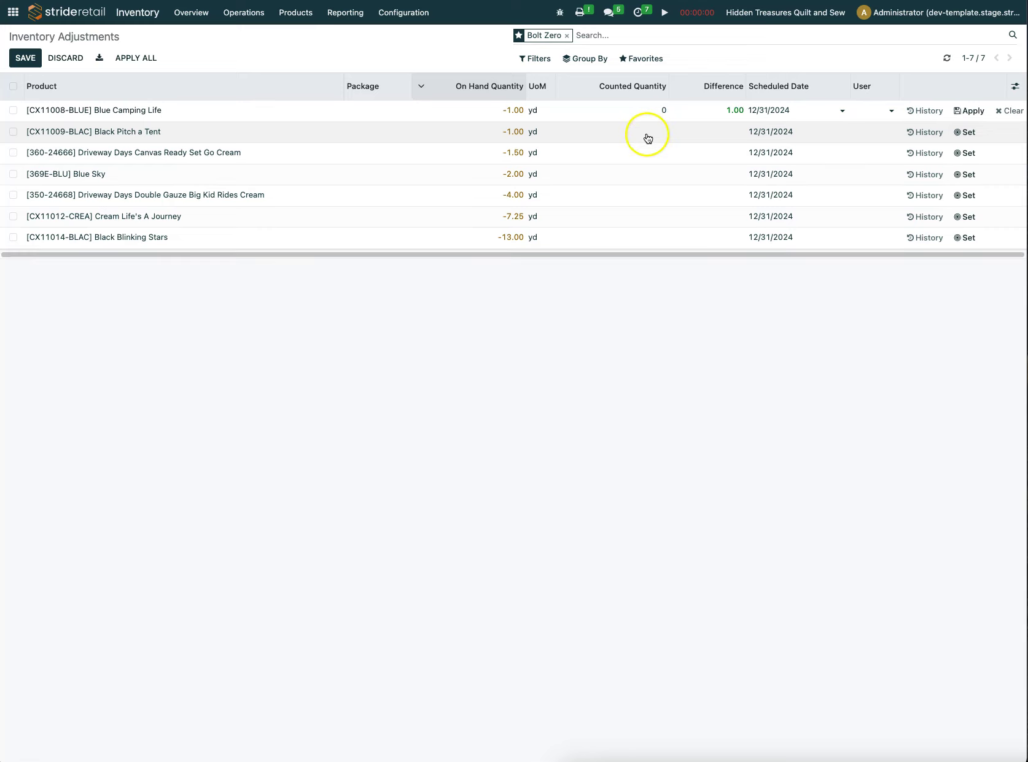
{"action": "left_click", "coordinate": [647, 135]}
{"action": "type", "text": "0"}
{"action": "left_click", "coordinate": [659, 330]}
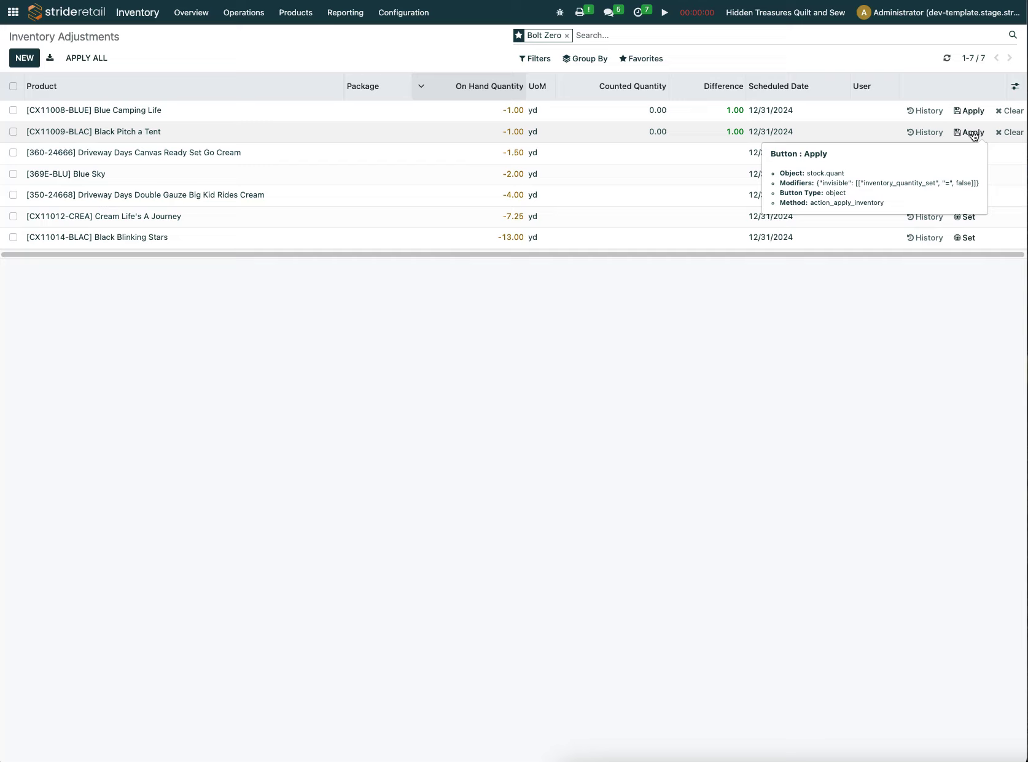
Apply all counted inventory adjustments with the reference reason "Bolt Zero".
{"action": "left_click", "coordinate": [89, 62]}
{"action": "left_click_drag", "start_coordinate": [408, 84], "coordinate": [356, 83]}
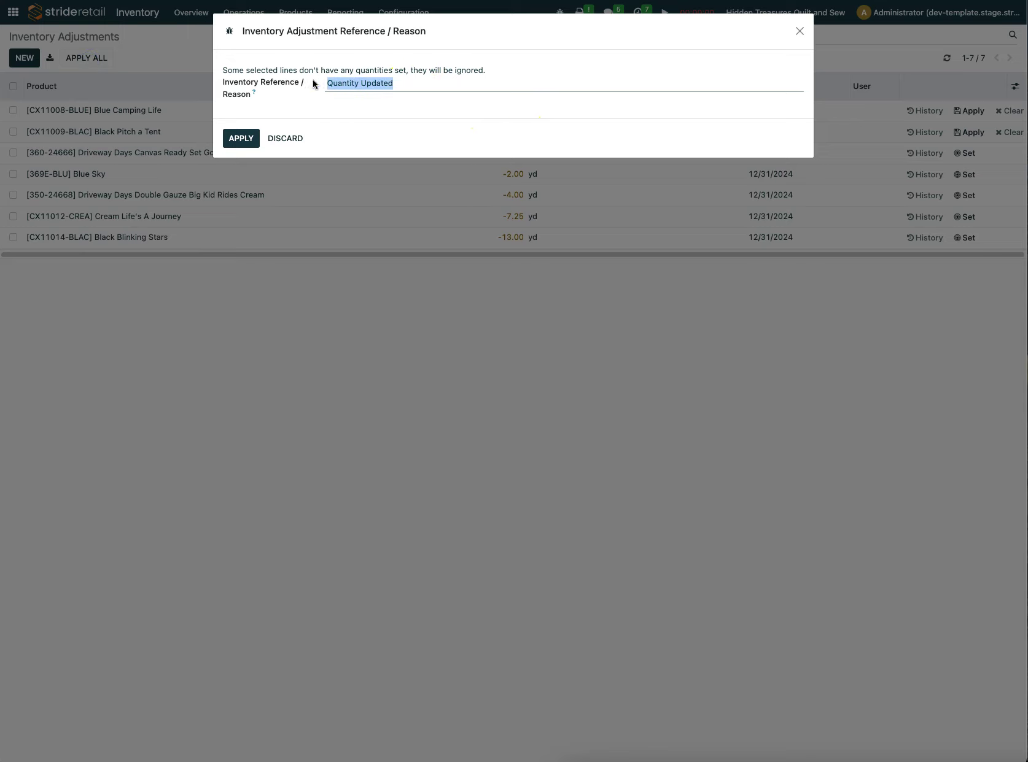
{"action": "type", "text": "Bolt Zero"}
{"action": "left_click", "coordinate": [227, 145]}
{"action": "left_click", "coordinate": [229, 143]}
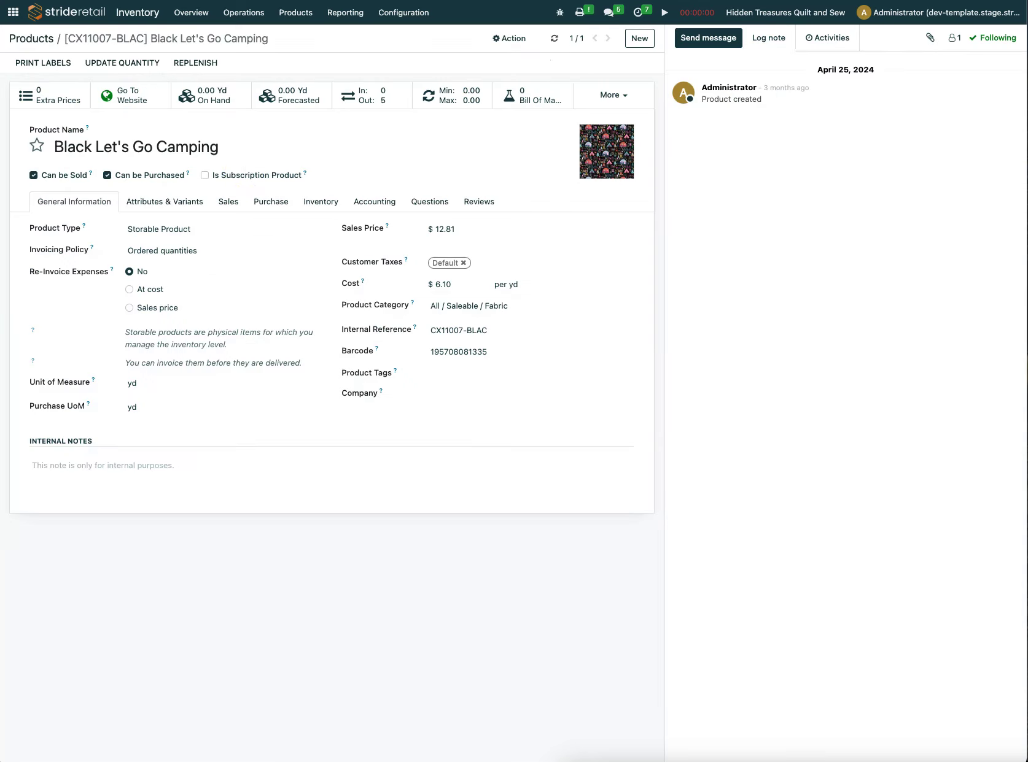
Search the product list for items matching 11009 or 11008.
{"action": "left_click", "coordinate": [23, 40]}
{"action": "left_click", "coordinate": [636, 36]}
{"action": "type", "text": "11009"}
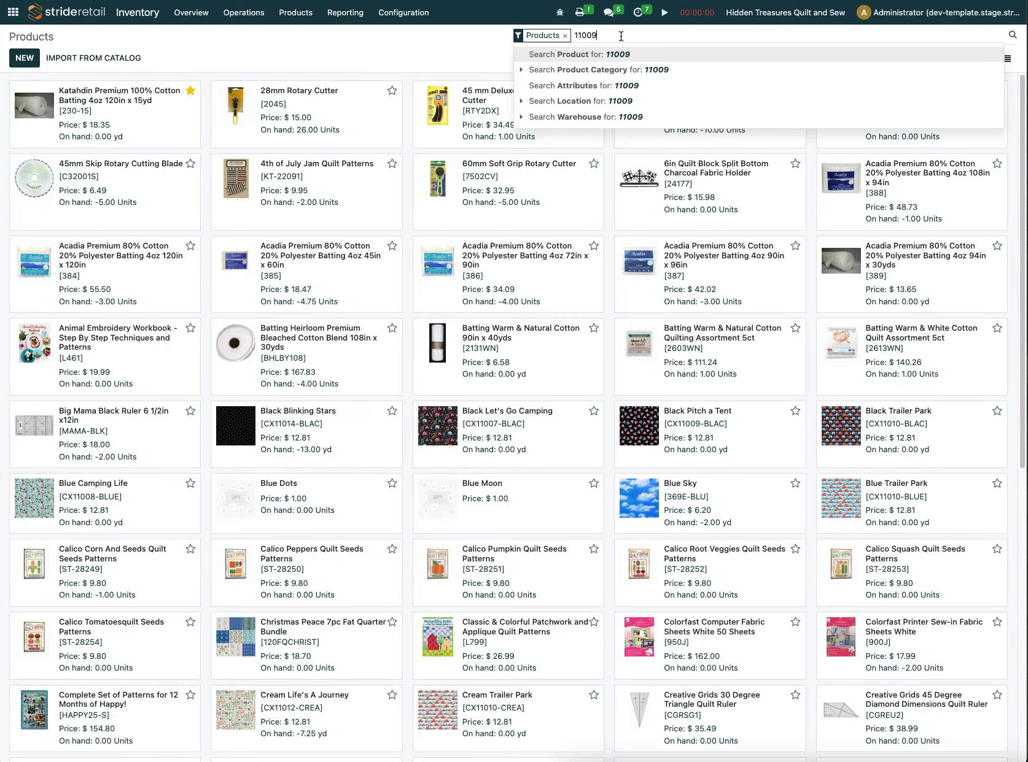
{"action": "key", "text": "Return"}
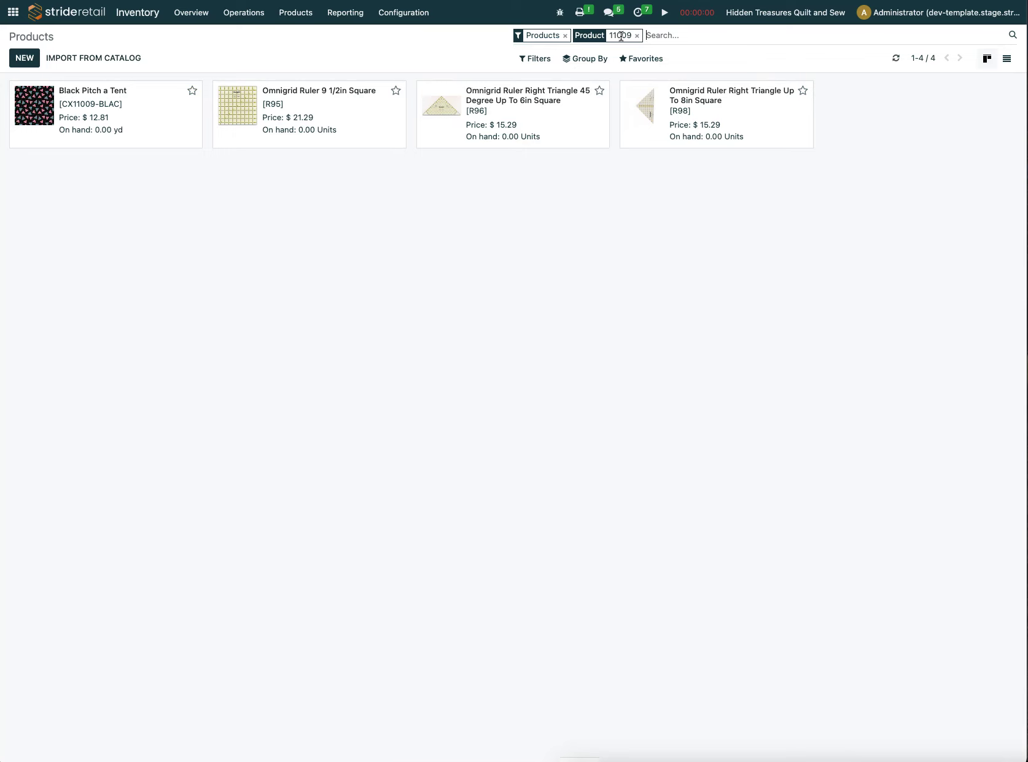
{"action": "type", "text": "11008"}
{"action": "key", "text": "Return"}
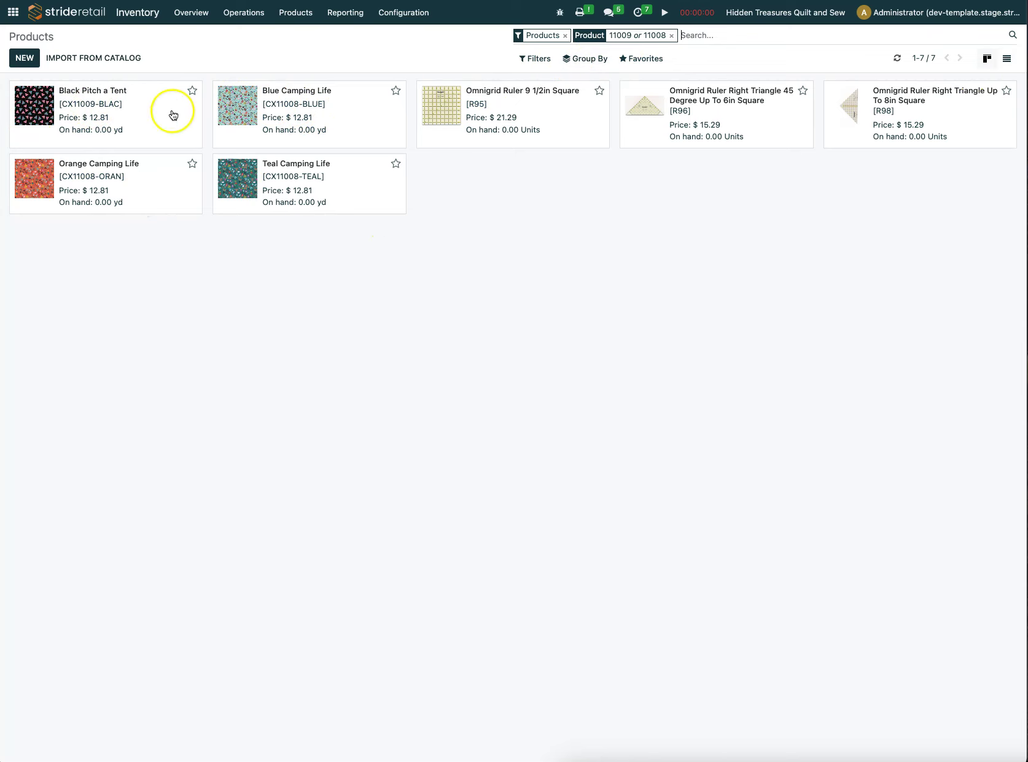
Open the Black Pitch a Tent product and archive it.
{"action": "left_click", "coordinate": [107, 114]}
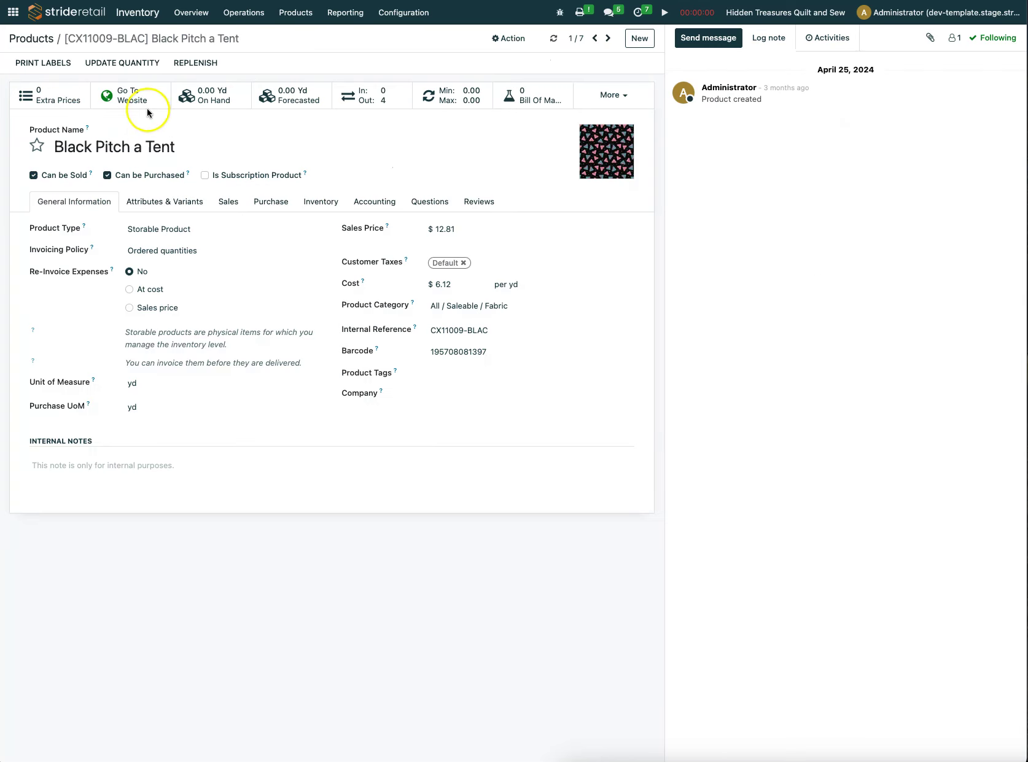
{"action": "left_click", "coordinate": [511, 46]}
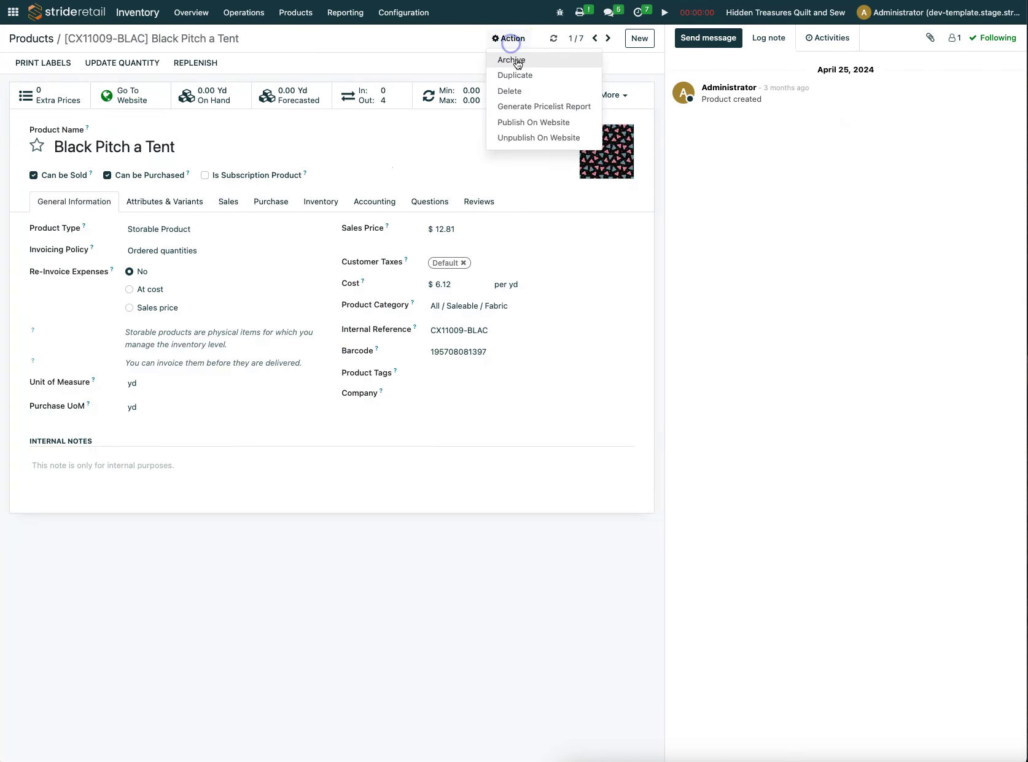
{"action": "left_click", "coordinate": [510, 60]}
{"action": "left_click", "coordinate": [346, 108]}
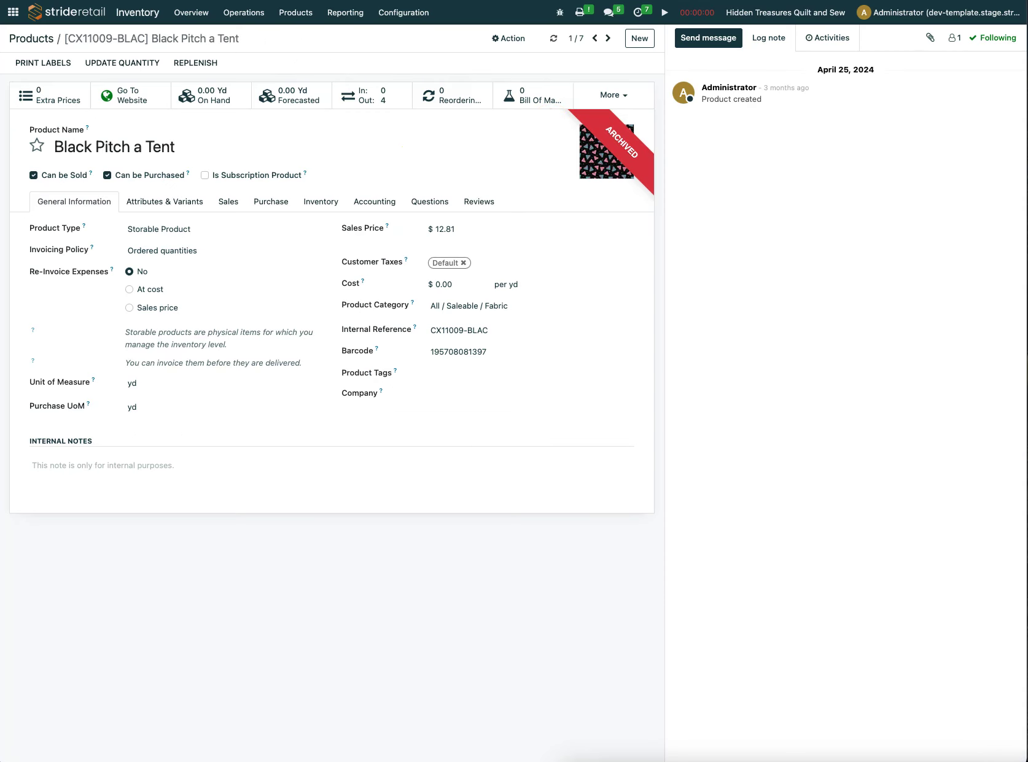
Go to the Blue Camping Life product record and archive it.
{"action": "left_click", "coordinate": [608, 39]}
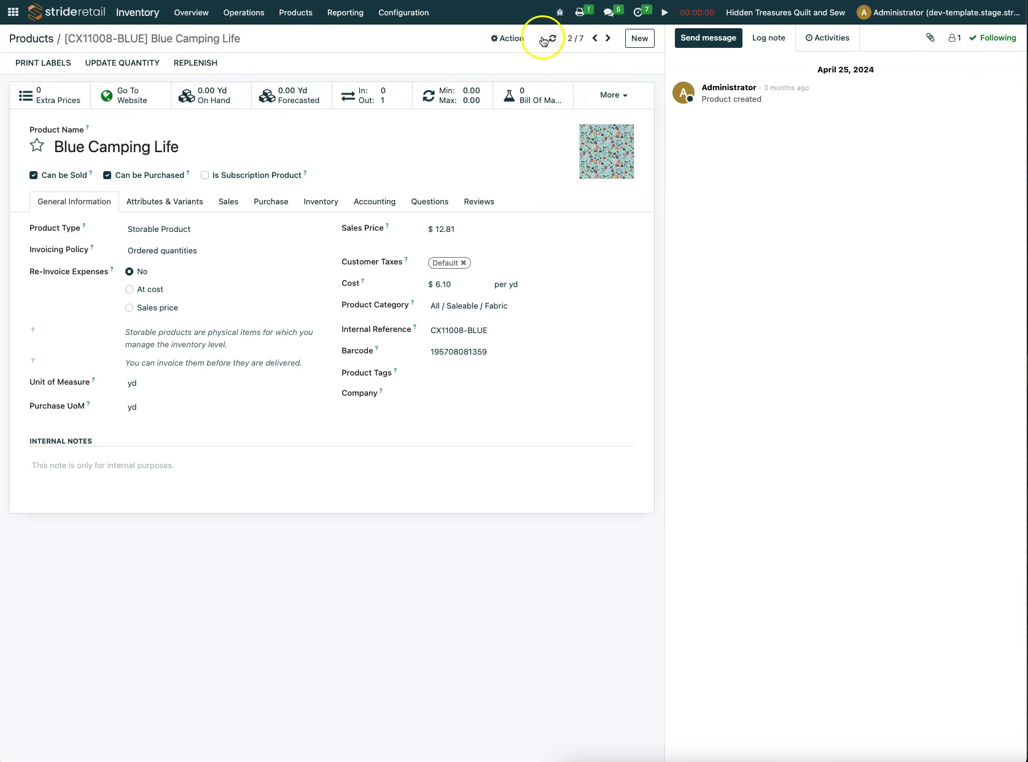
{"action": "left_click", "coordinate": [504, 38]}
{"action": "left_click", "coordinate": [507, 62]}
{"action": "left_click", "coordinate": [343, 107]}
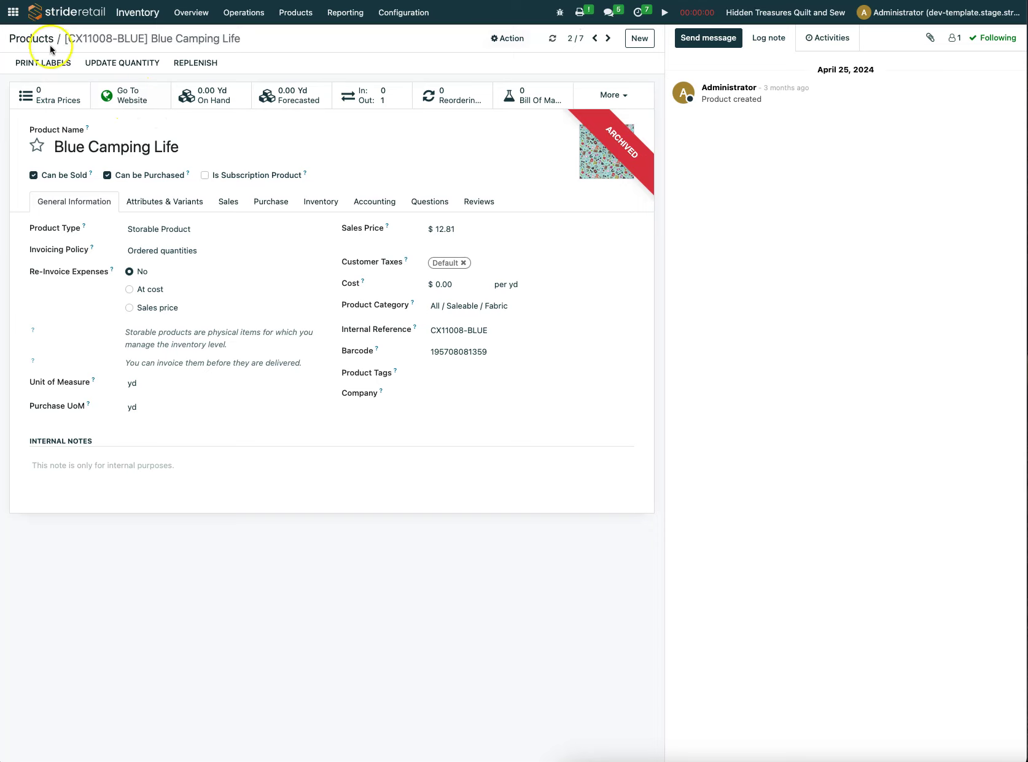
Unpublish the archived Blue Camping Life product from the website.
{"action": "left_click", "coordinate": [32, 38]}
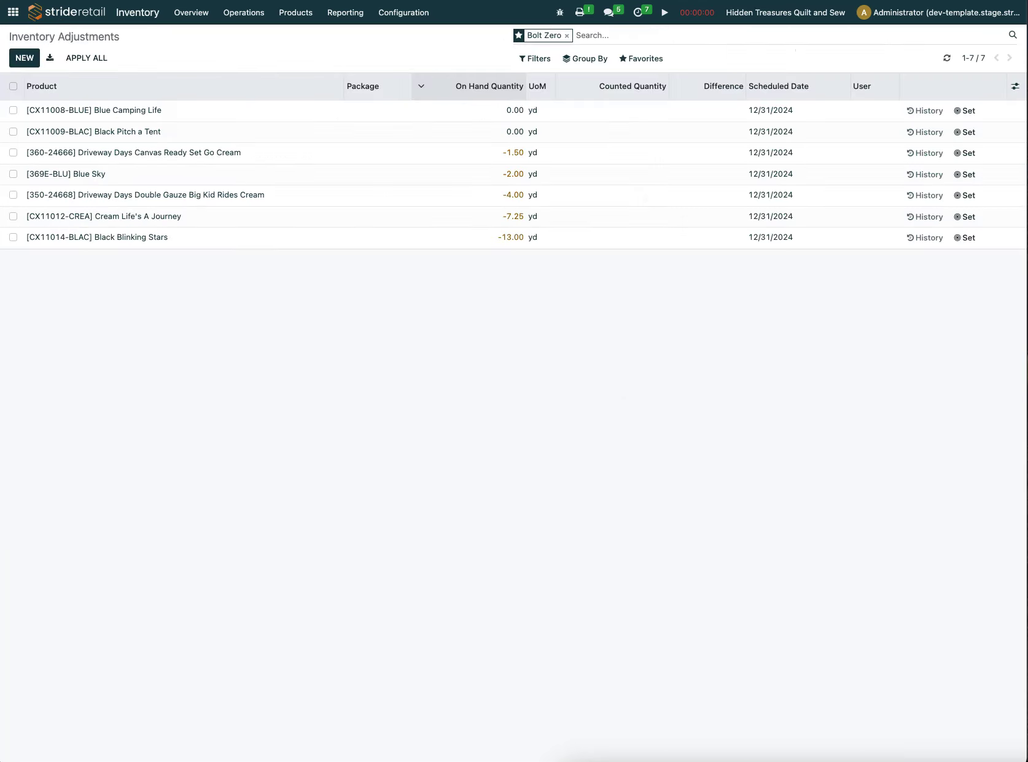
{"action": "key", "text": "alt+Right"}
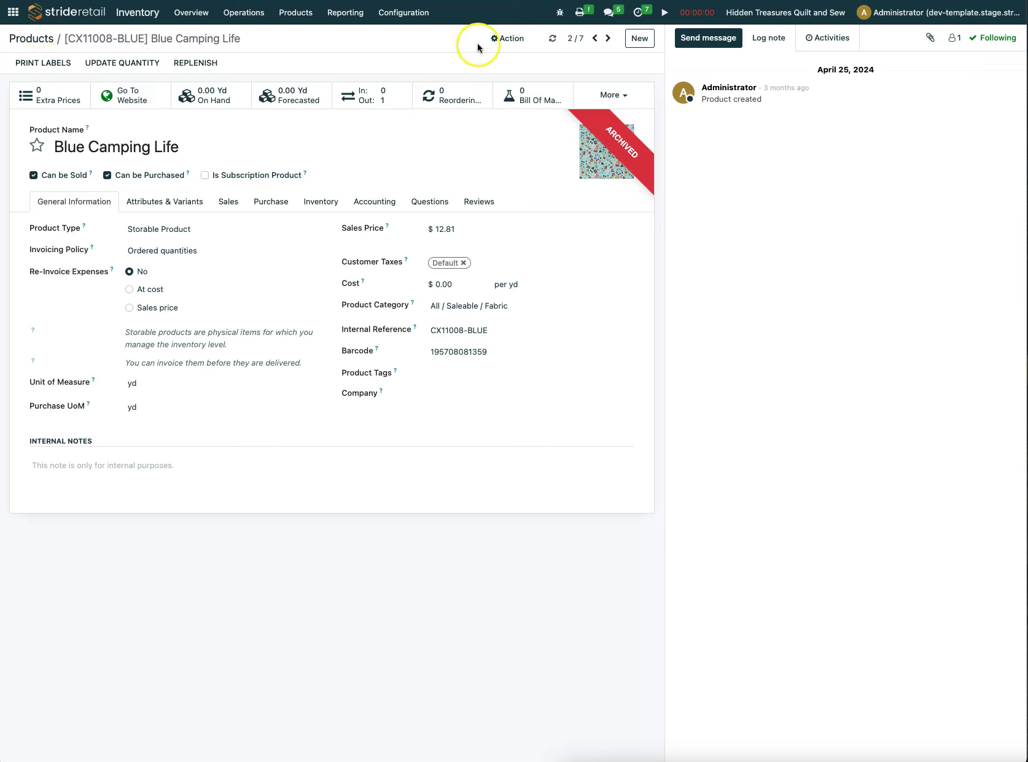
{"action": "left_click", "coordinate": [505, 38]}
{"action": "left_click", "coordinate": [527, 140]}
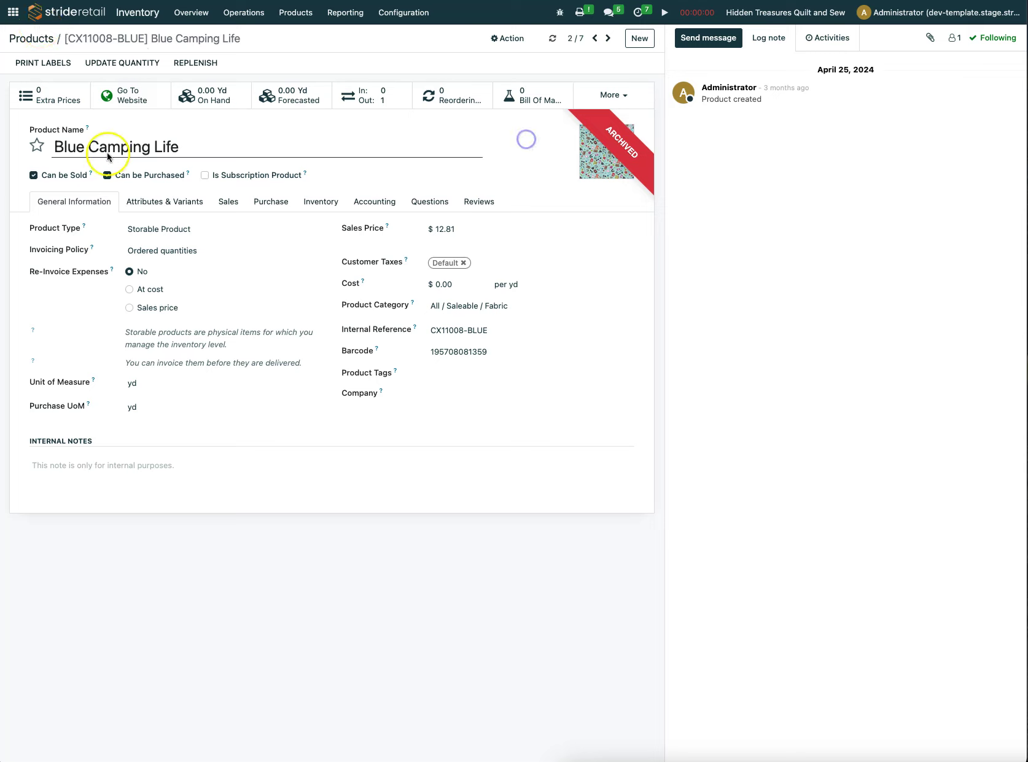
Return to the product list, clear the 11009 or 11008 search, and search for product 24666.
{"action": "left_click", "coordinate": [38, 38]}
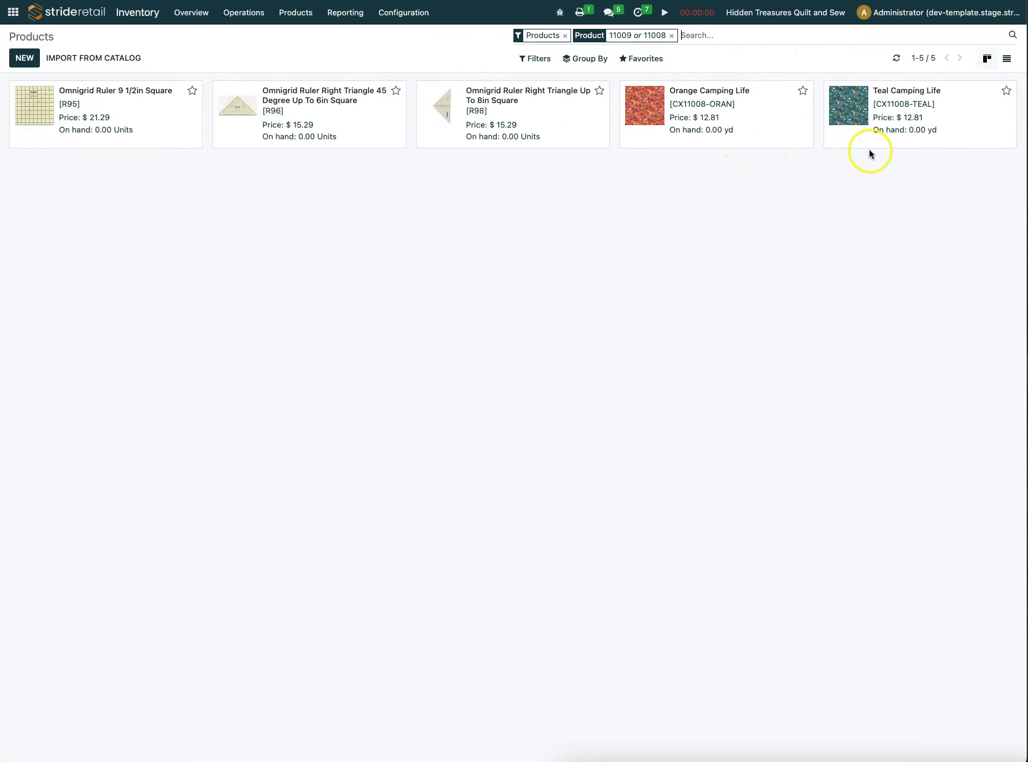
{"action": "left_click", "coordinate": [671, 35]}
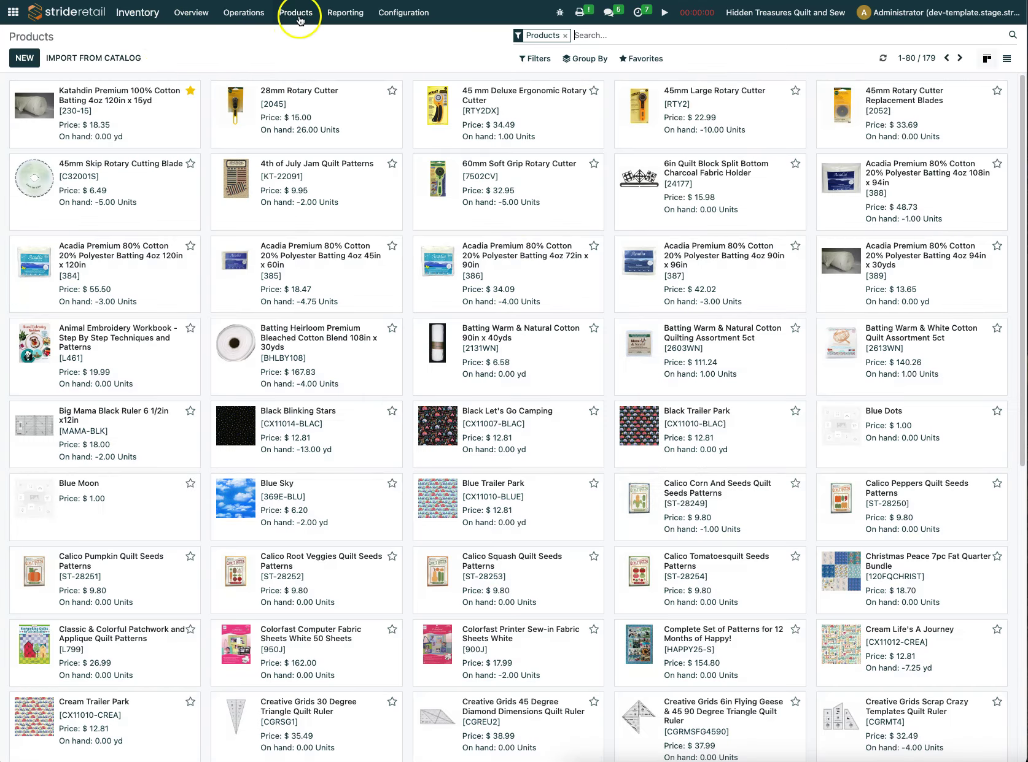
{"action": "left_click", "coordinate": [287, 17]}
{"action": "left_click", "coordinate": [238, 38]}
{"action": "left_click", "coordinate": [600, 36]}
{"action": "type", "text": "24666"}
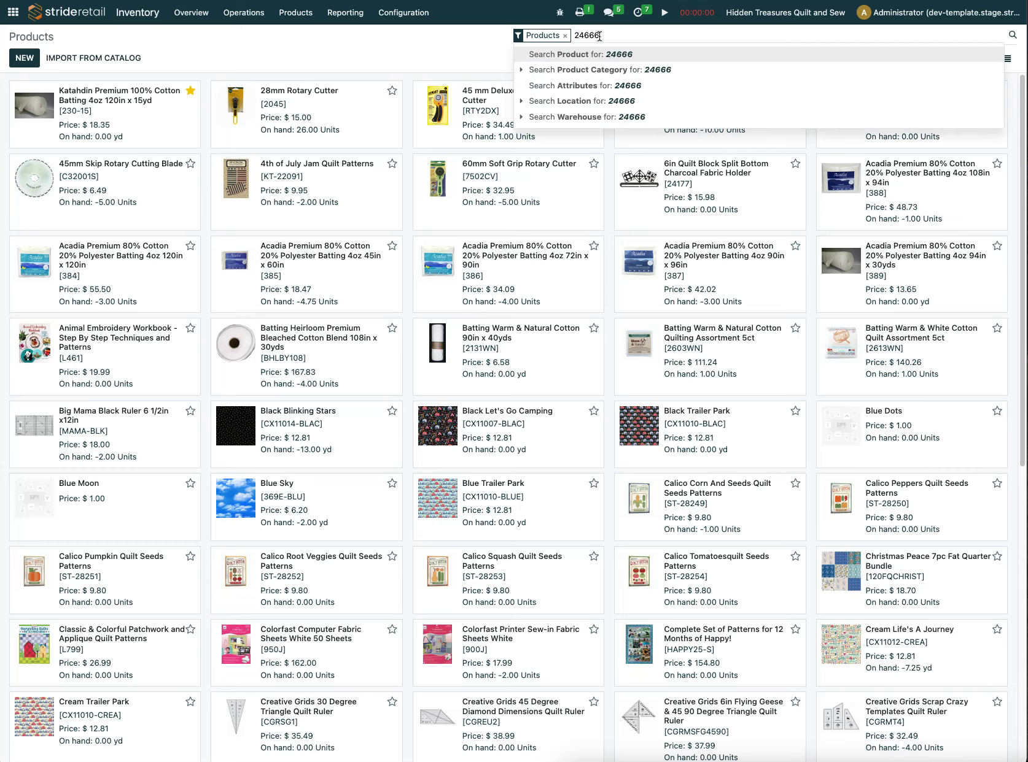
{"action": "key", "text": "Return"}
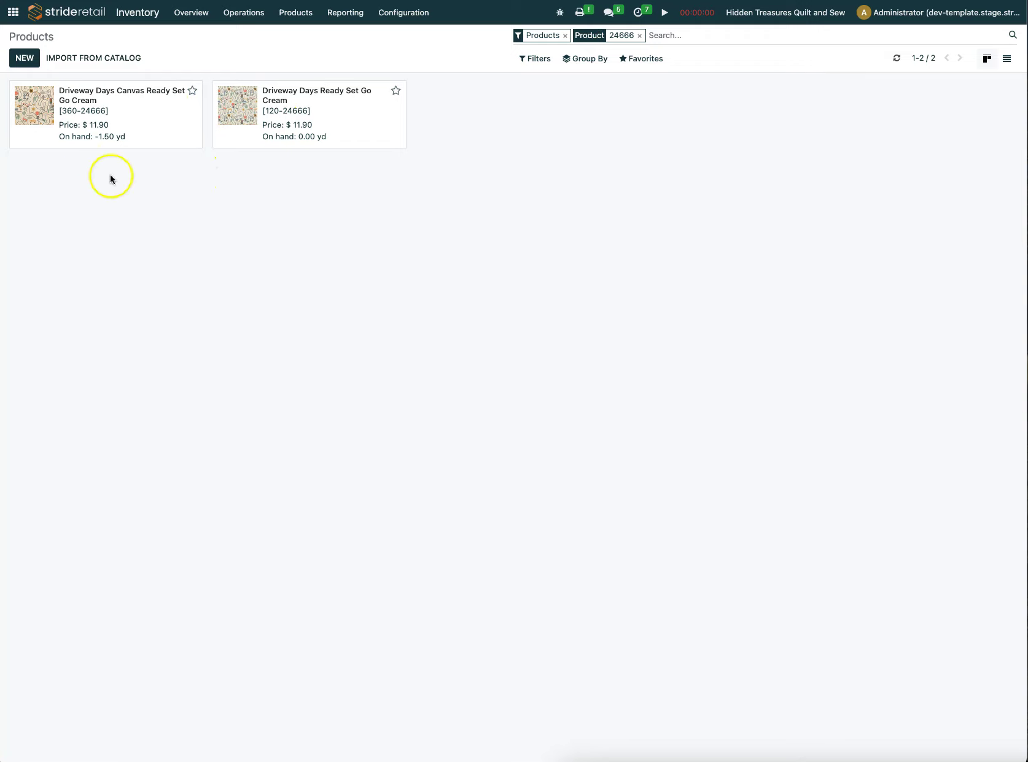
Open Driveway Days Canvas Ready Set Go Cream and apply a counted quantity of 0 to its stock.
{"action": "left_click", "coordinate": [119, 117]}
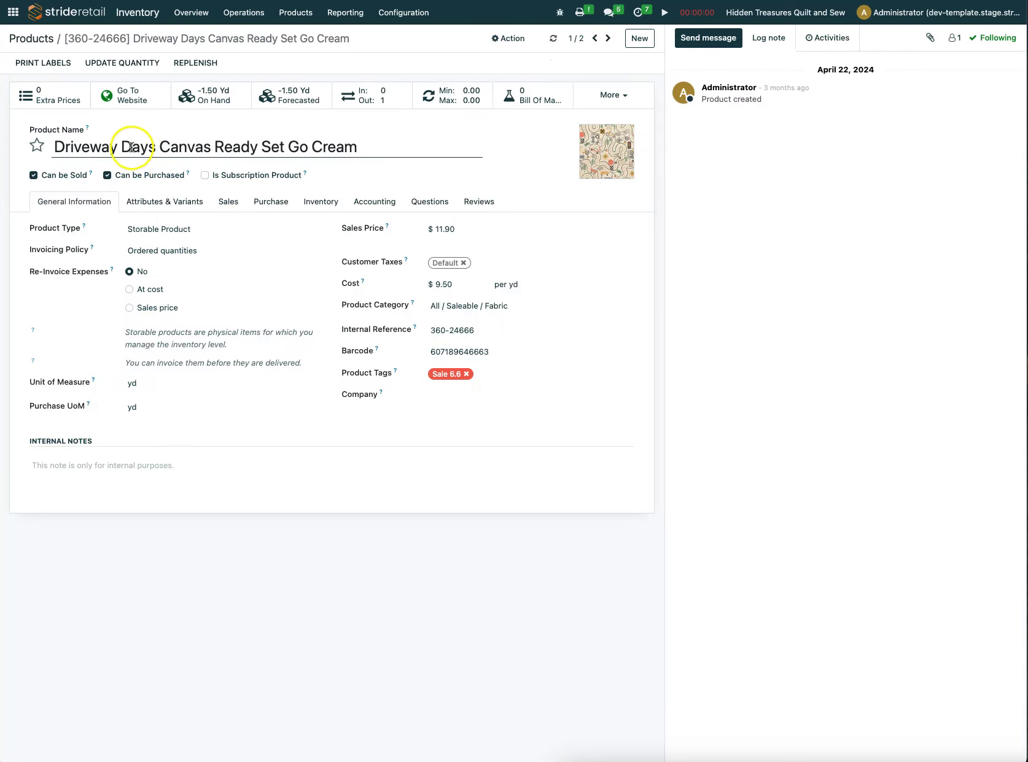
{"action": "left_click", "coordinate": [203, 101]}
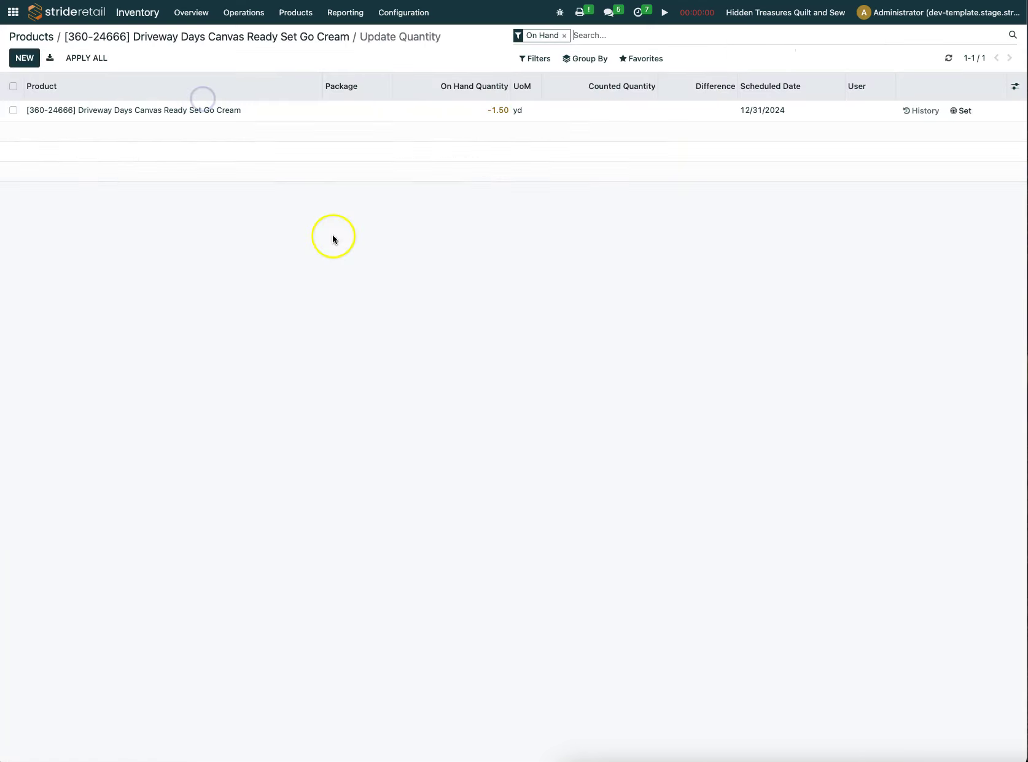
{"action": "left_click", "coordinate": [633, 115]}
{"action": "left_click", "coordinate": [695, 293]}
{"action": "left_click", "coordinate": [965, 111]}
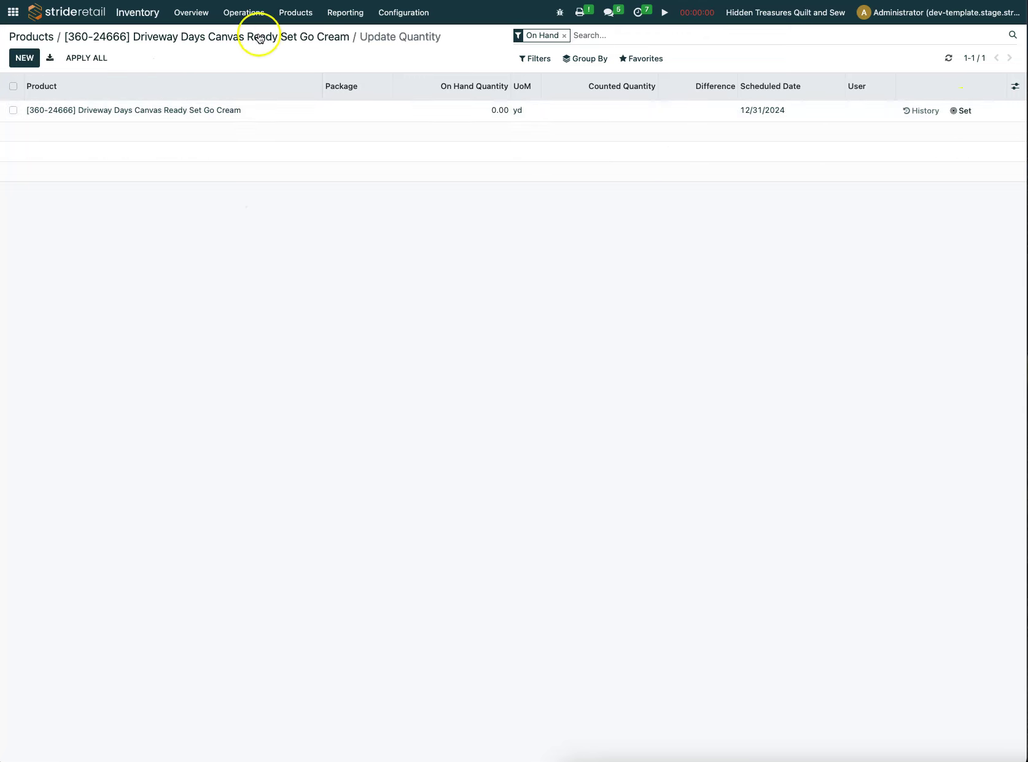
Return to the Driveway Days Canvas Ready Set Go Cream product record and archive it.
{"action": "left_click", "coordinate": [183, 39]}
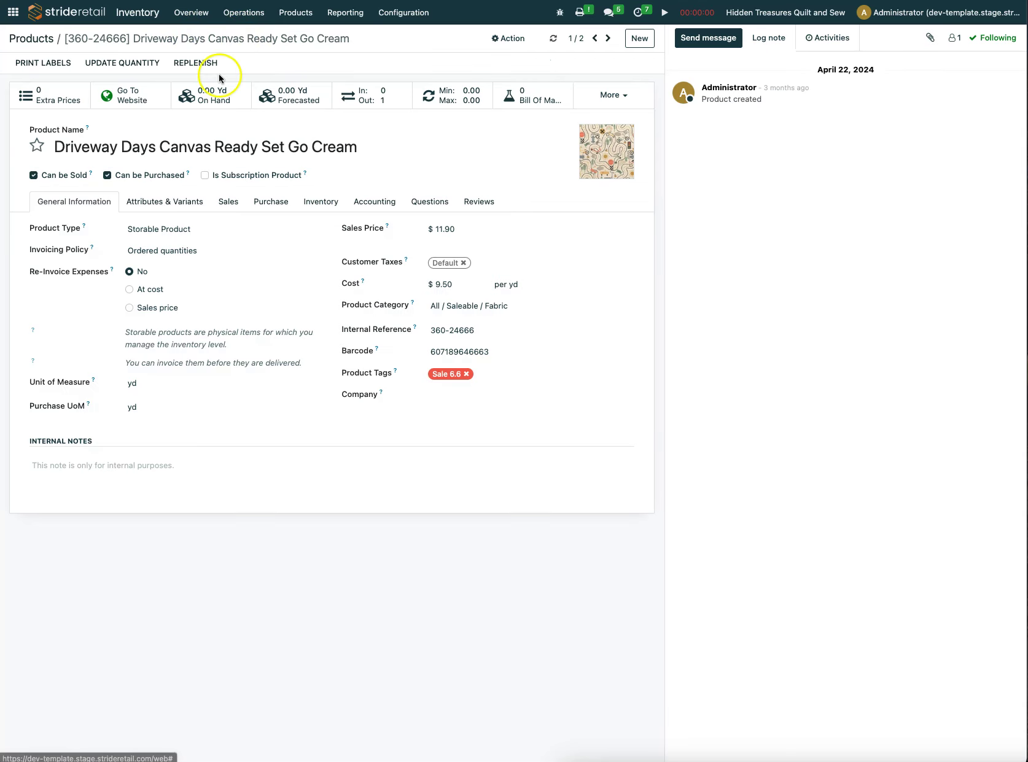
{"action": "left_click", "coordinate": [496, 38]}
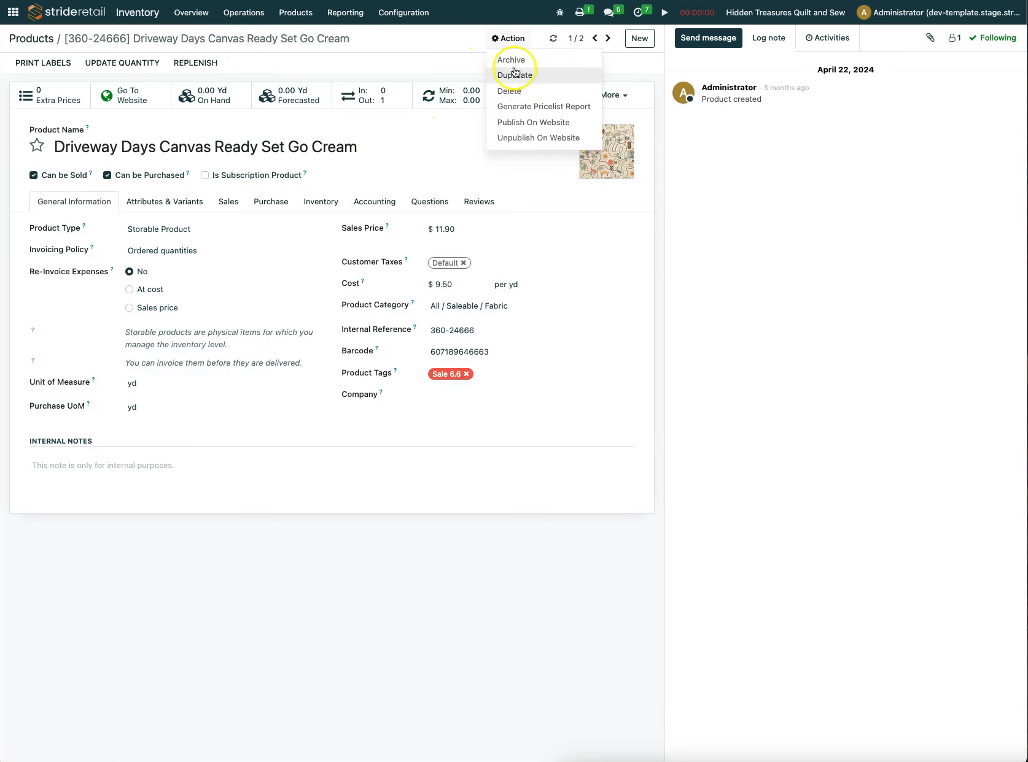
{"action": "left_click", "coordinate": [512, 59]}
{"action": "left_click", "coordinate": [343, 106]}
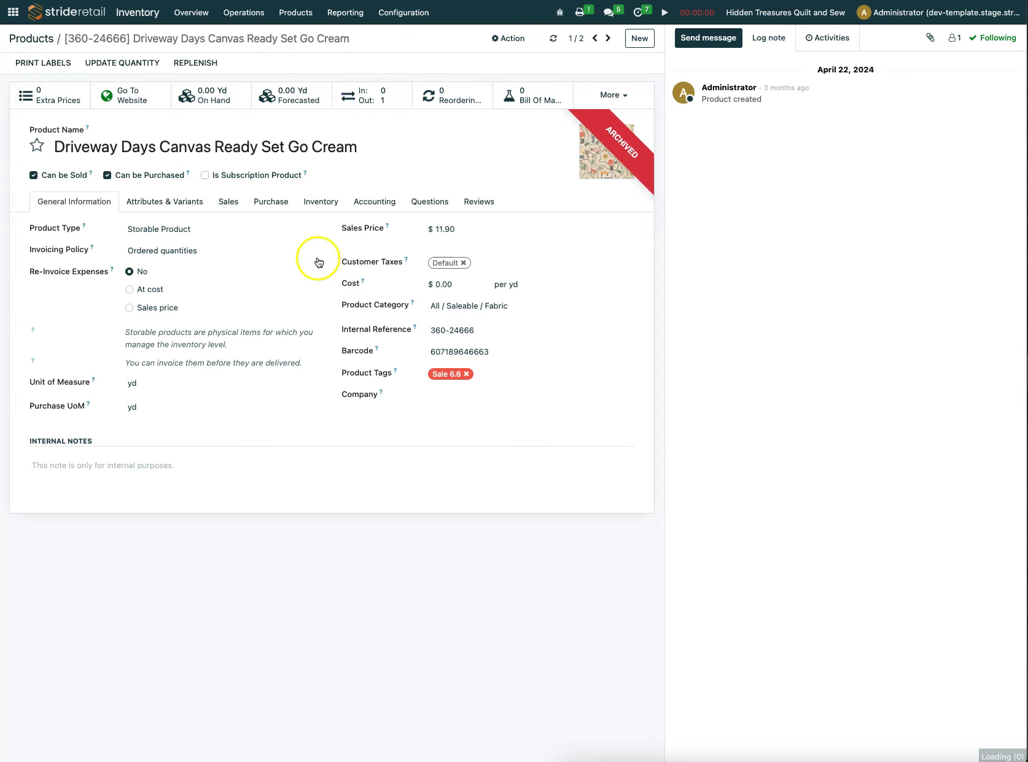
Open the archived product's website page and return to the Bolt Zero inventory adjustments.
{"action": "left_click", "coordinate": [124, 97]}
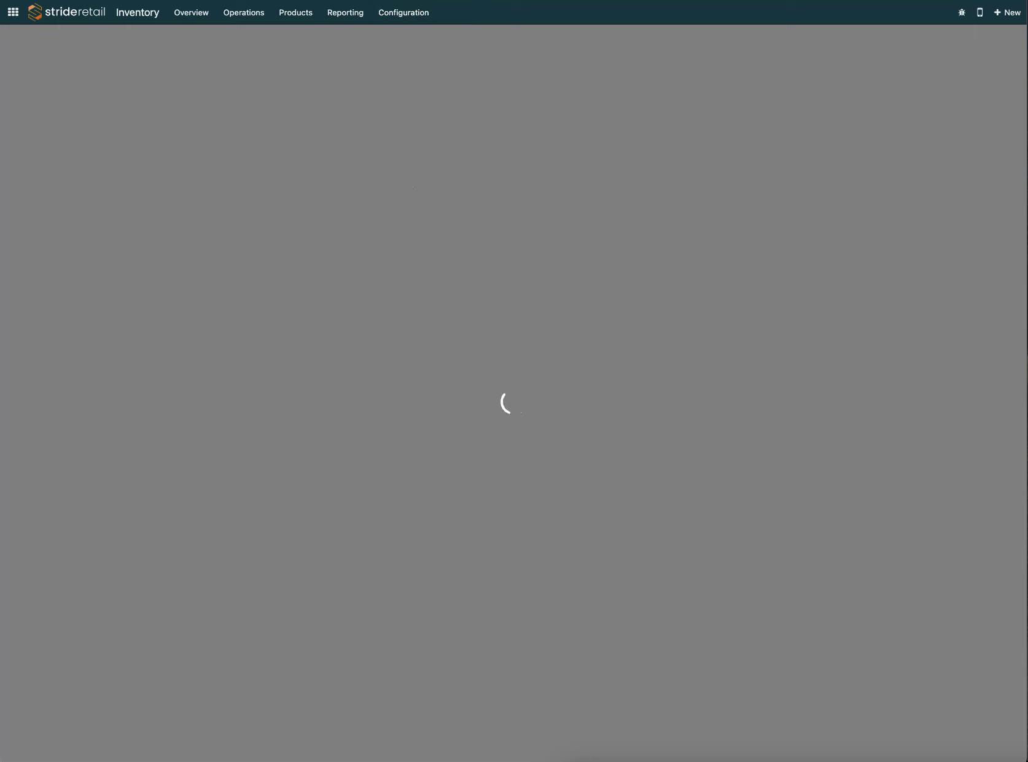
{"action": "left_click", "coordinate": [159, 21]}
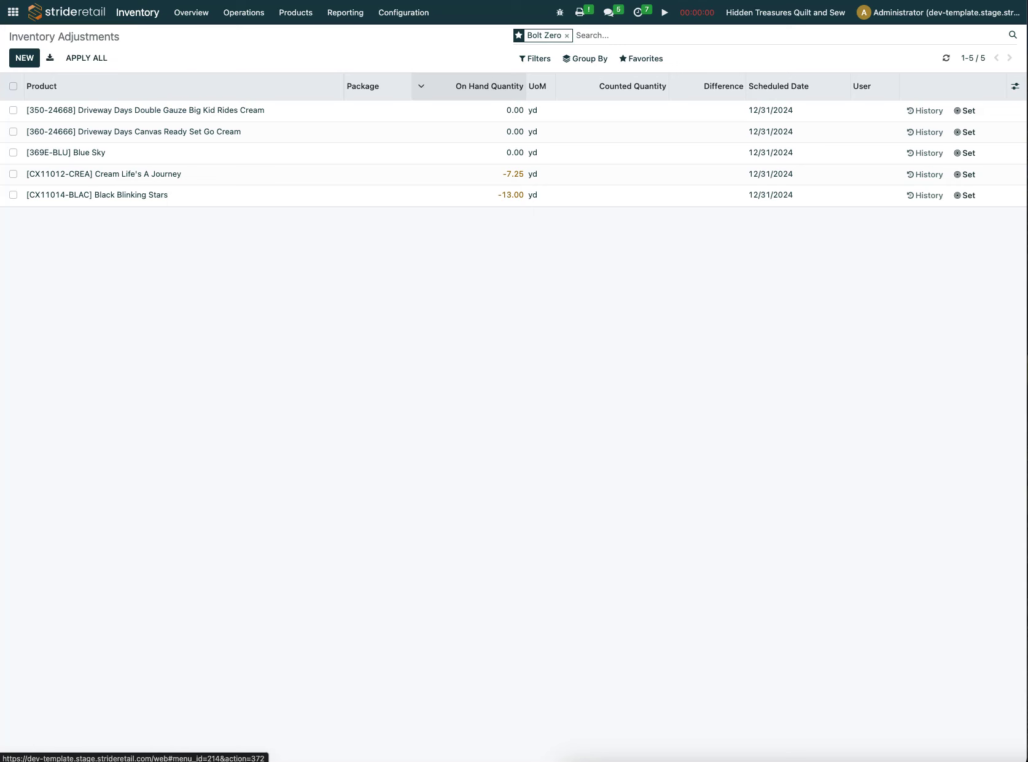
{"action": "left_click", "coordinate": [214, 205]}
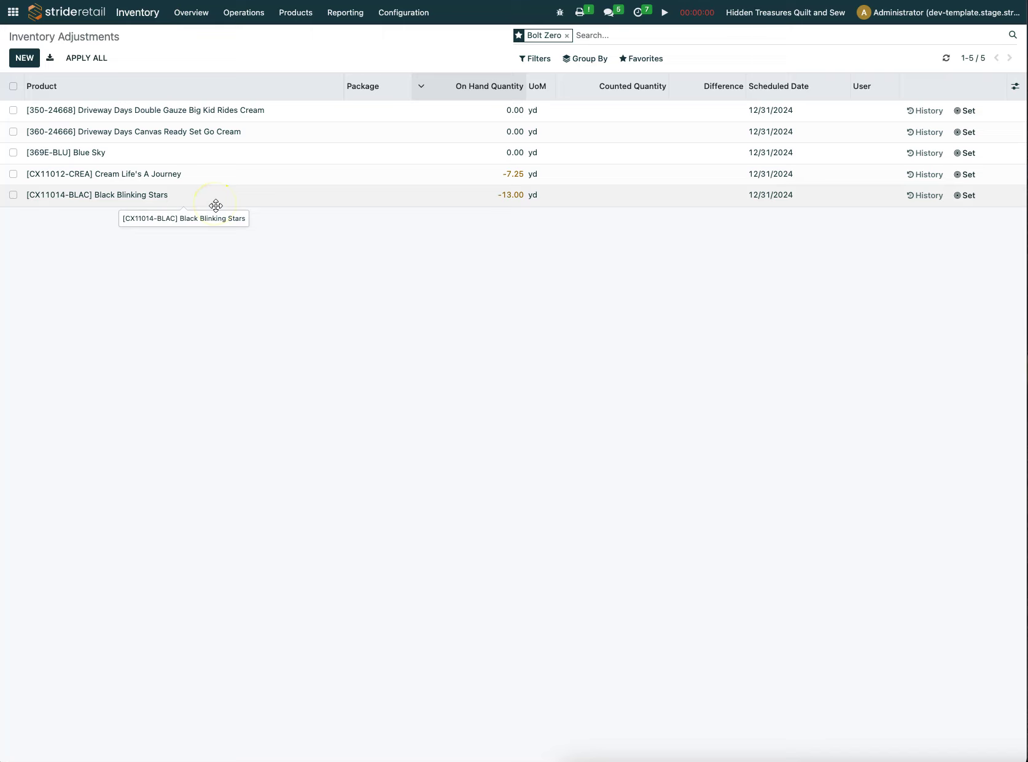